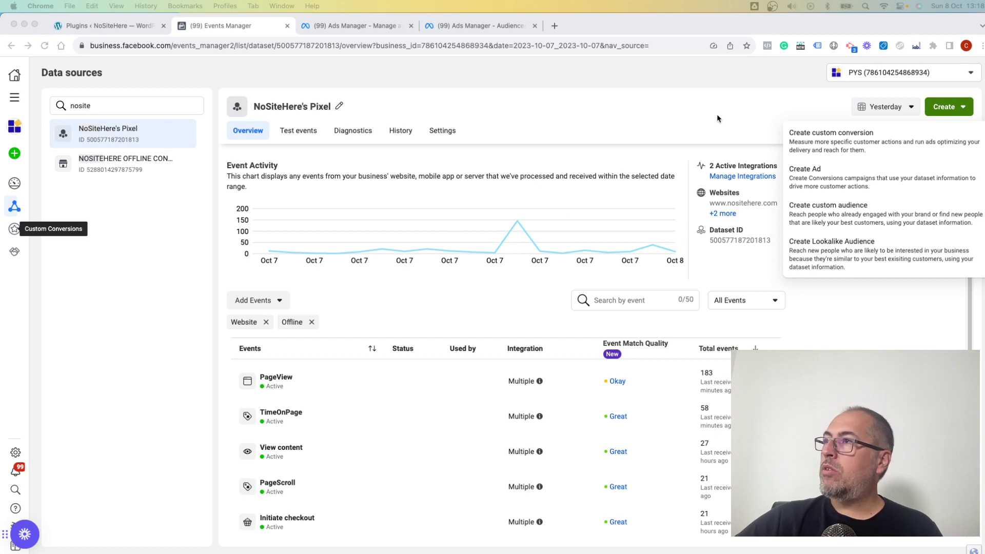
Step: Bring up the Create options list on the NoSiteHere's Pixel overview
{"action": "left_click", "coordinate": [618, 108]}
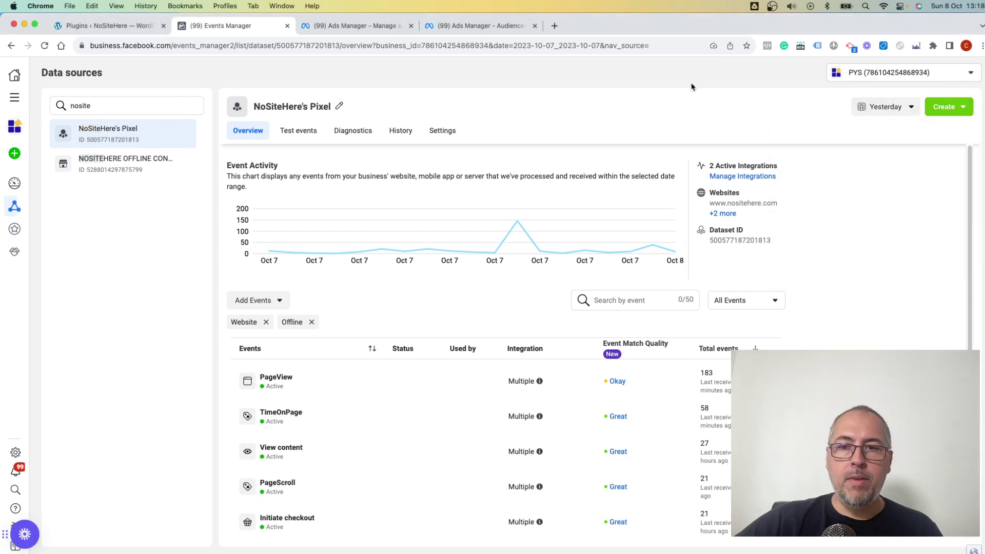
{"action": "left_click", "coordinate": [957, 108]}
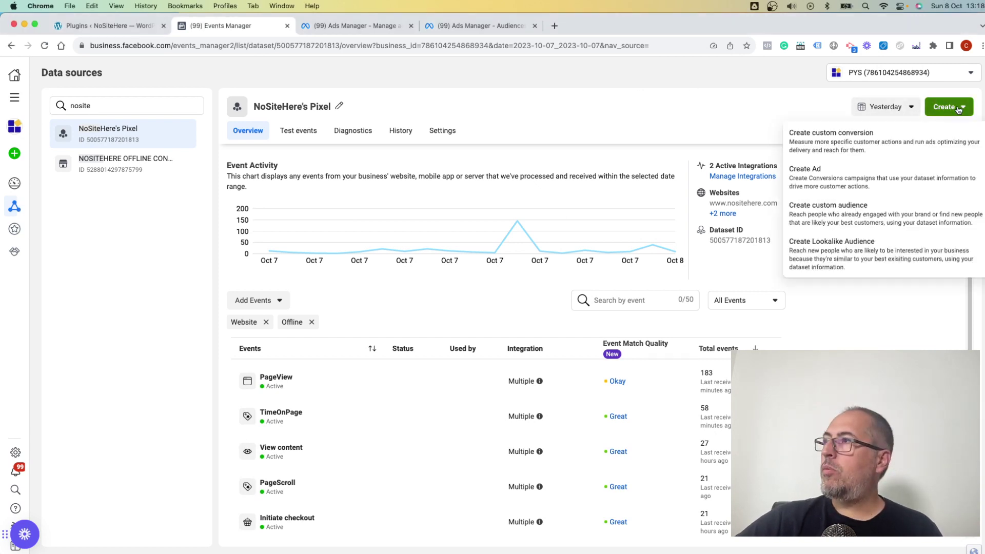
Step: Pick Website as the audience source and New Ads Account as the ad account
{"action": "left_click", "coordinate": [848, 216]}
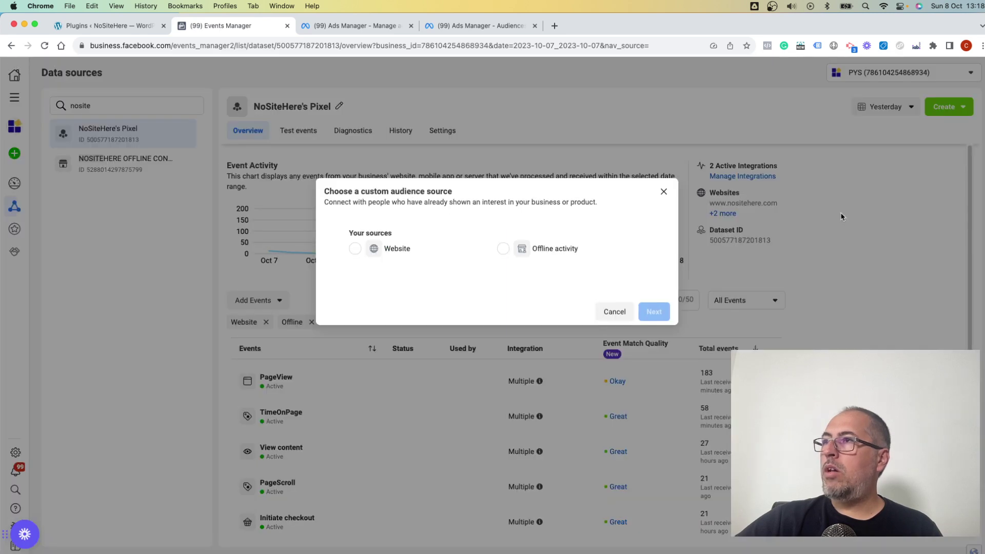
{"action": "left_click", "coordinate": [353, 249]}
{"action": "left_click", "coordinate": [656, 312]}
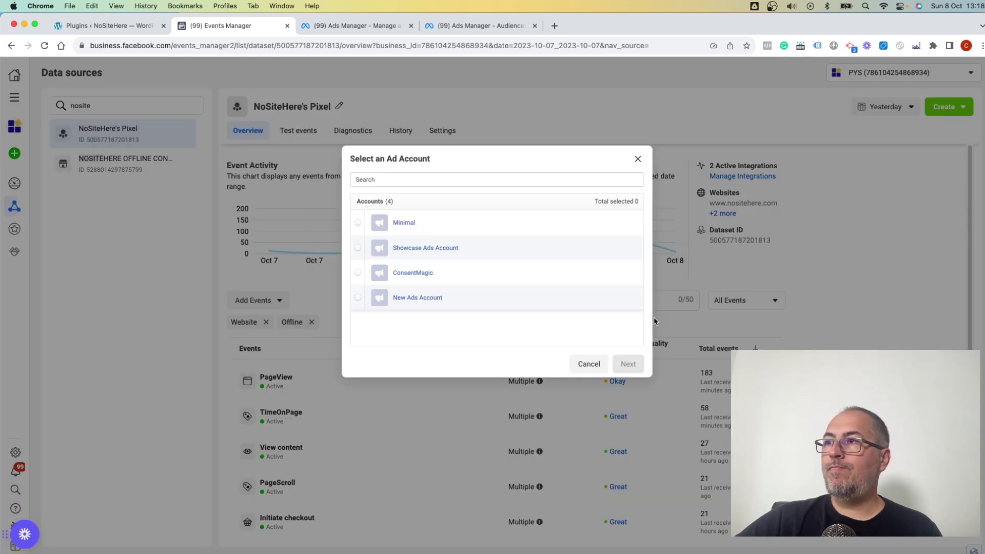
{"action": "left_click", "coordinate": [418, 297]}
{"action": "left_click", "coordinate": [617, 359]}
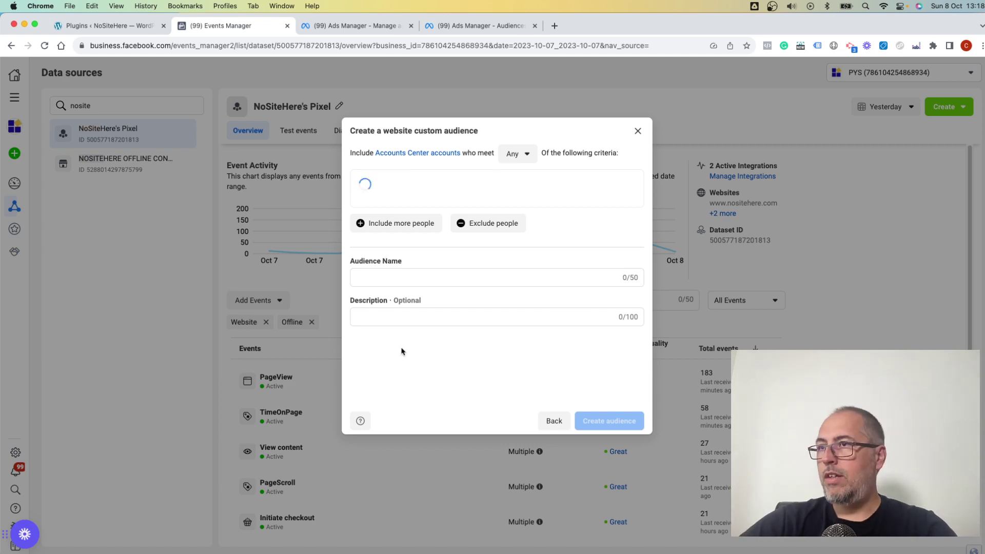
{"action": "right_click", "coordinate": [191, 375]}
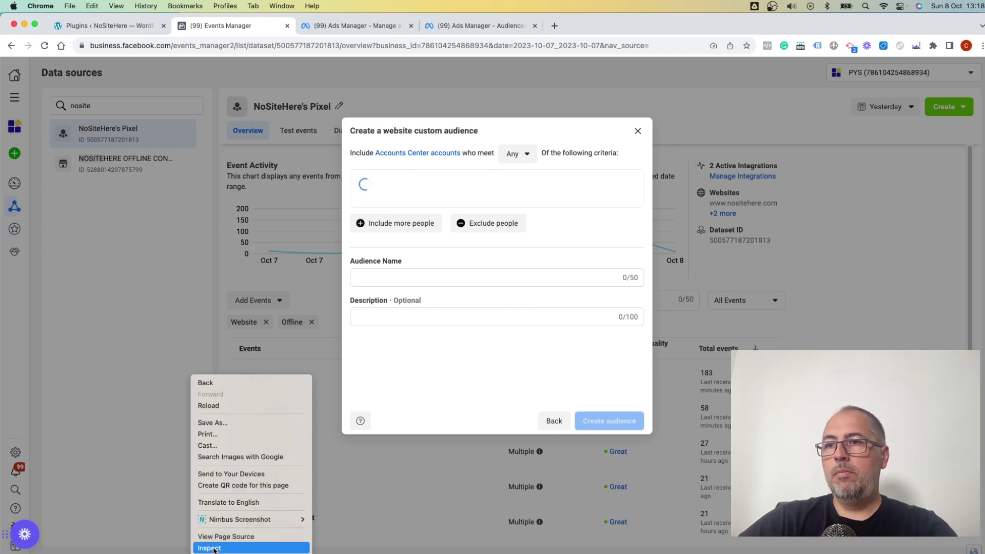
{"action": "key", "text": "Escape"}
{"action": "key", "text": "super+alt+i"}
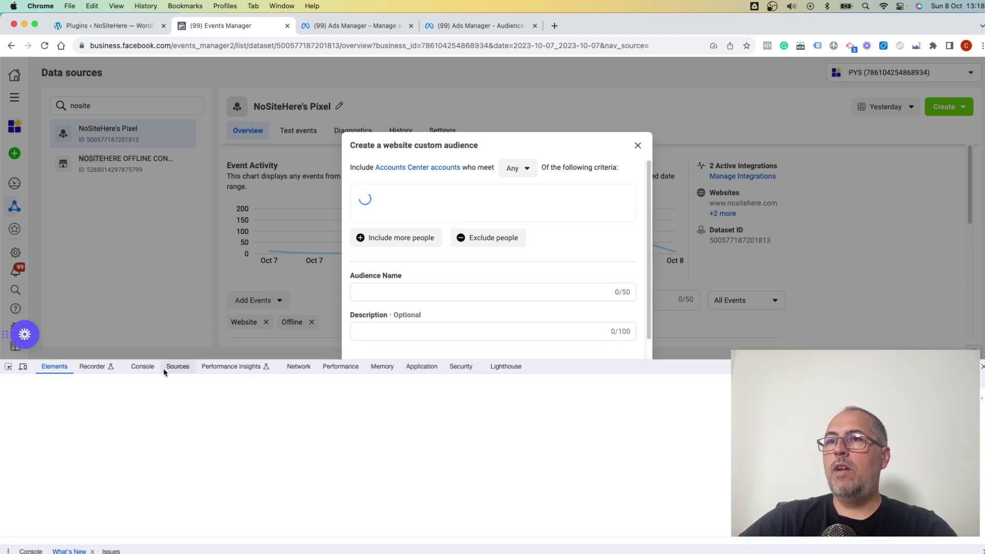
{"action": "left_click", "coordinate": [143, 367]}
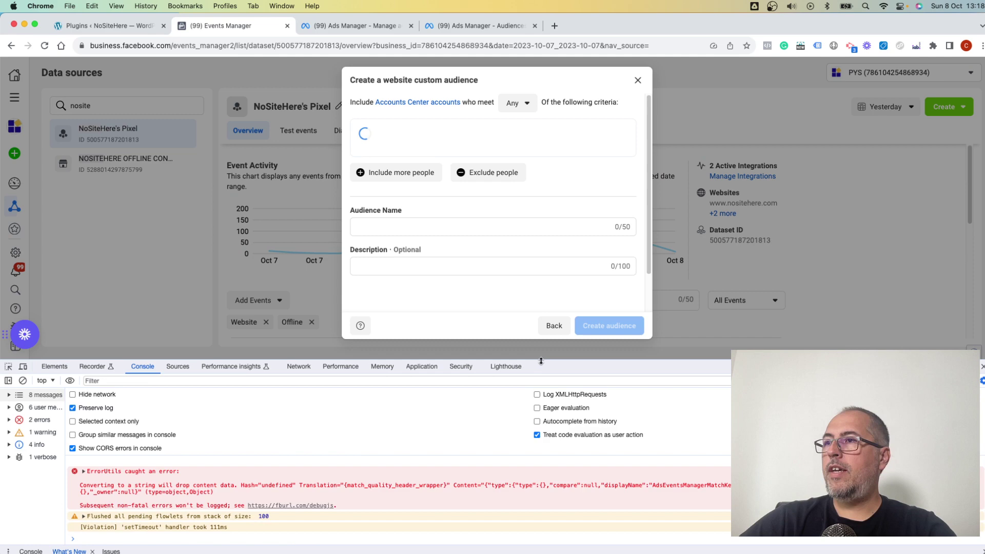
{"action": "left_click_drag", "start_coordinate": [541, 360], "coordinate": [462, 191]}
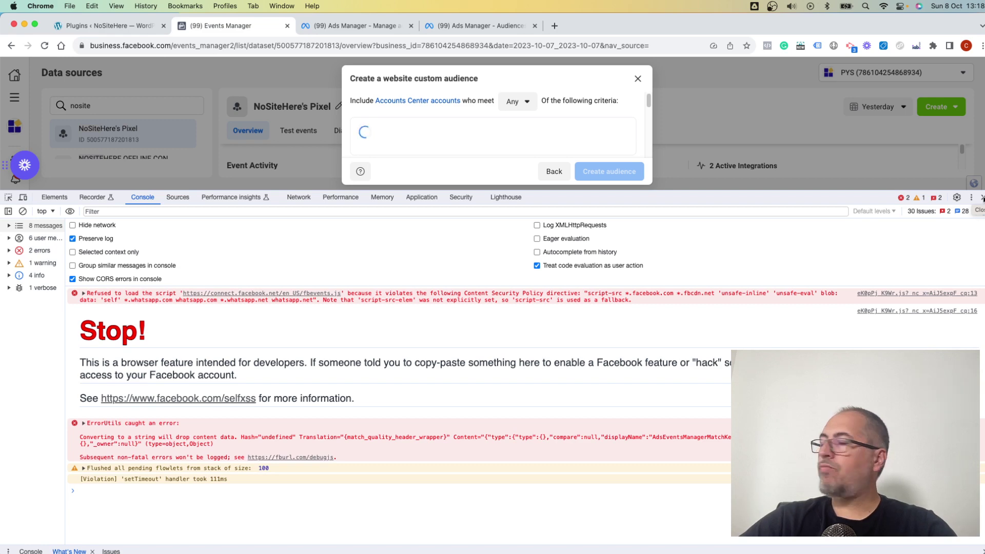
Step: Close DevTools and the stalled website audience dialog, check Ads Manager, then return to Events Manager
{"action": "left_click", "coordinate": [982, 198]}
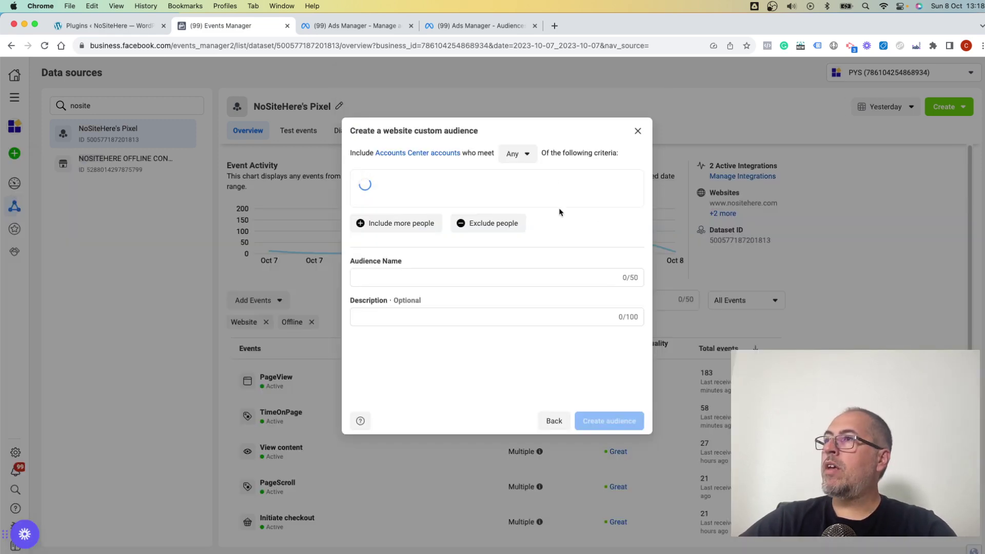
{"action": "left_click", "coordinate": [638, 132]}
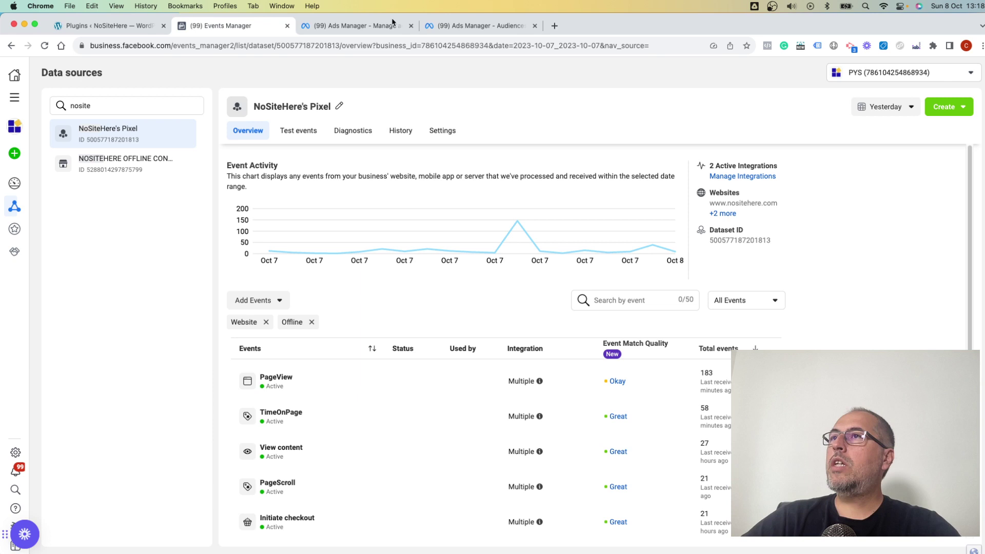
{"action": "left_click", "coordinate": [344, 31]}
{"action": "left_click", "coordinate": [247, 30]}
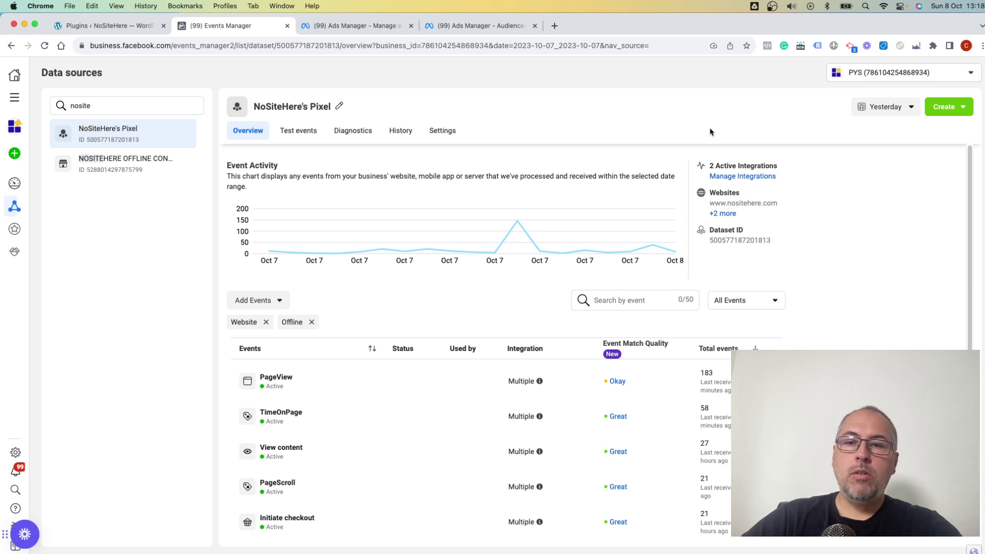
Step: Switch to the Ads Manager Campaigns tab listing the silkypress.com campaign
{"action": "left_click", "coordinate": [343, 27]}
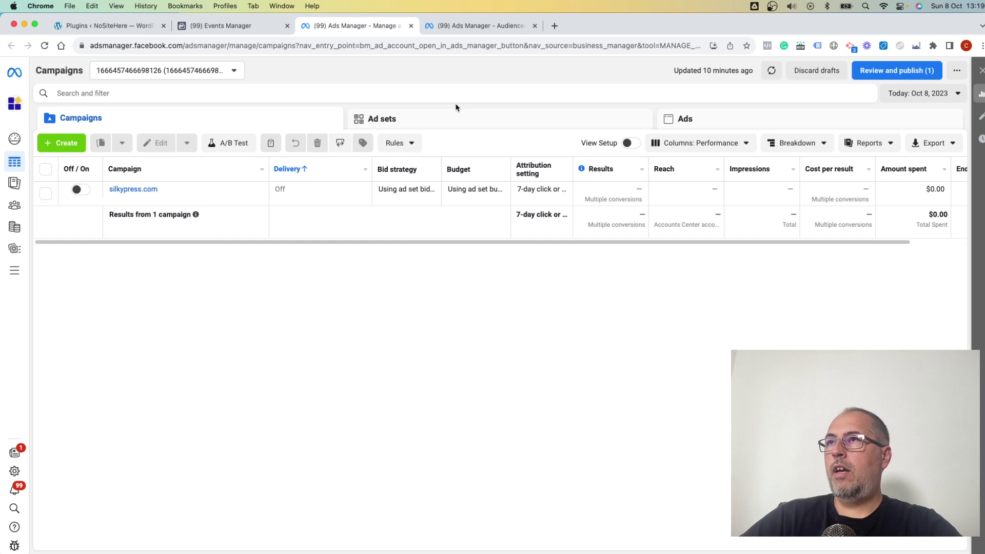
{"action": "mouse_move", "coordinate": [10, 210]}
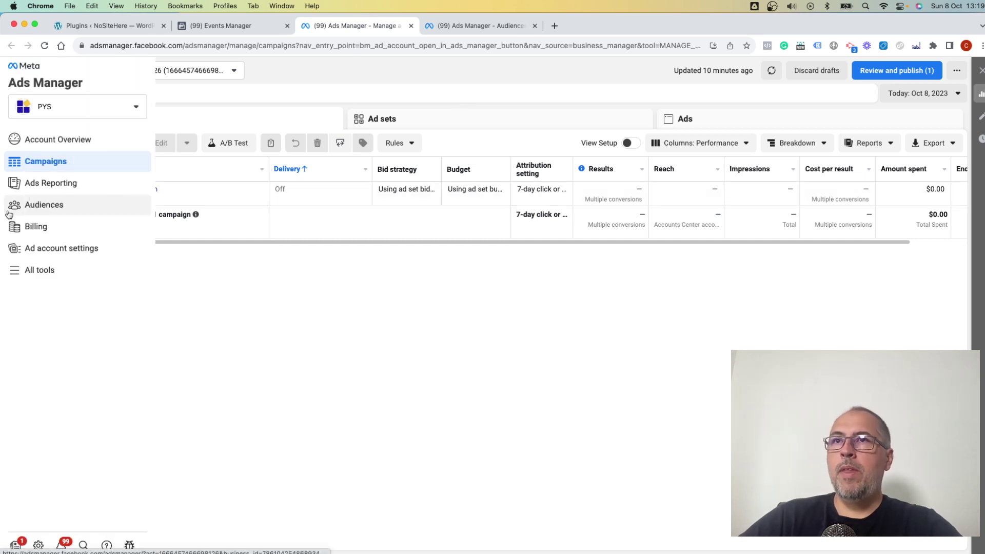
Step: Switch to the Ads Manager - Audiences tab for the Minimal ad account
{"action": "left_click", "coordinate": [453, 30]}
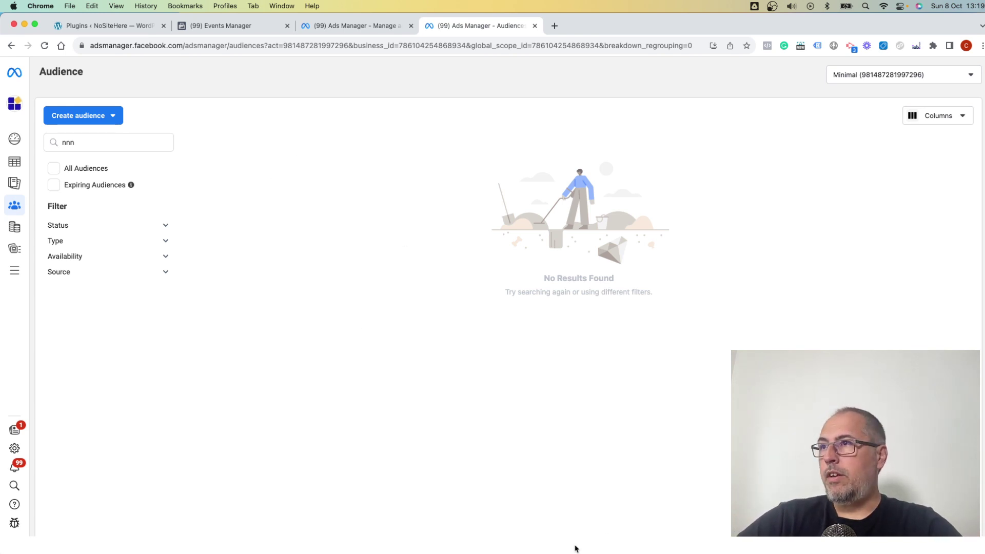
Step: Start a Website custom audience via Create audience > Custom Audience and open the Events list
{"action": "left_click", "coordinate": [88, 119]}
{"action": "left_click", "coordinate": [85, 145]}
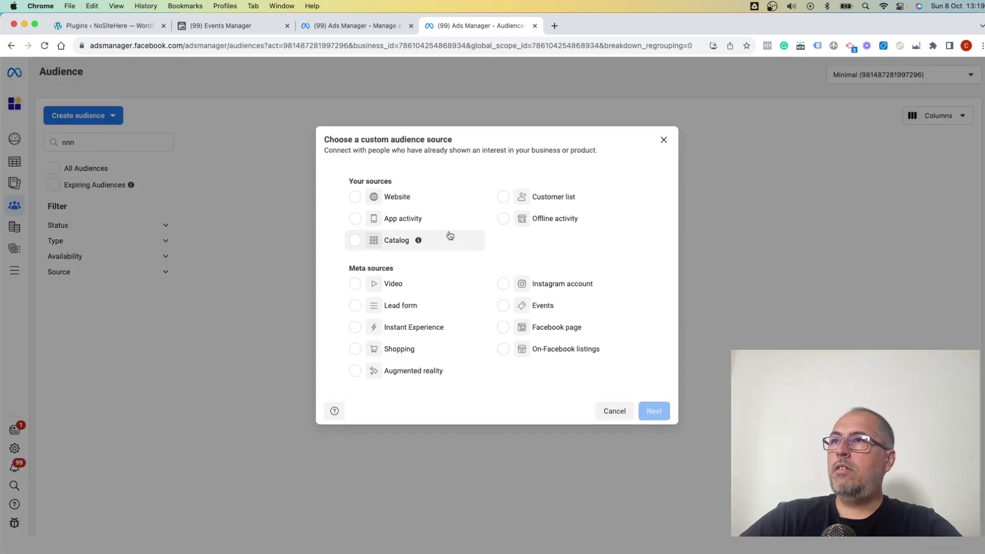
{"action": "left_click", "coordinate": [353, 198]}
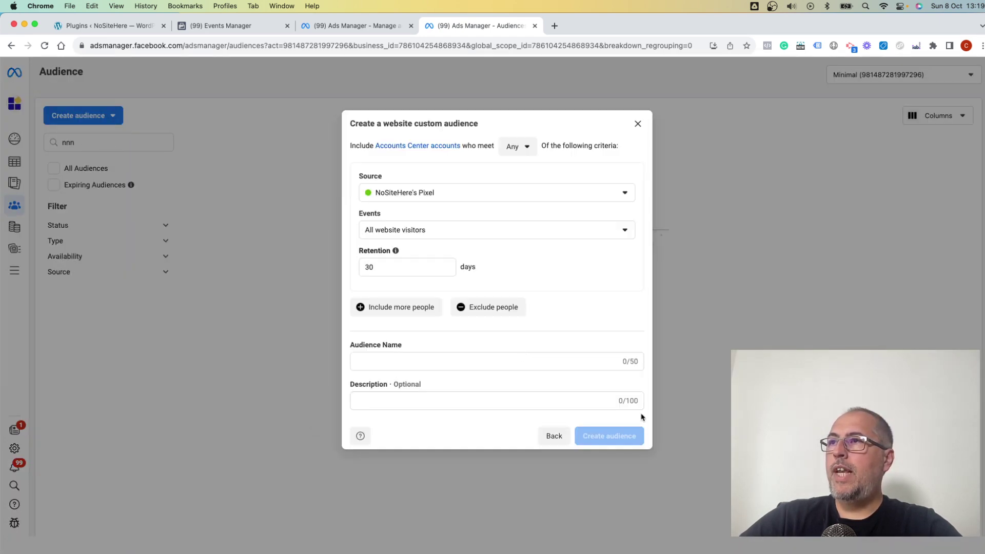
{"action": "left_click", "coordinate": [653, 410]}
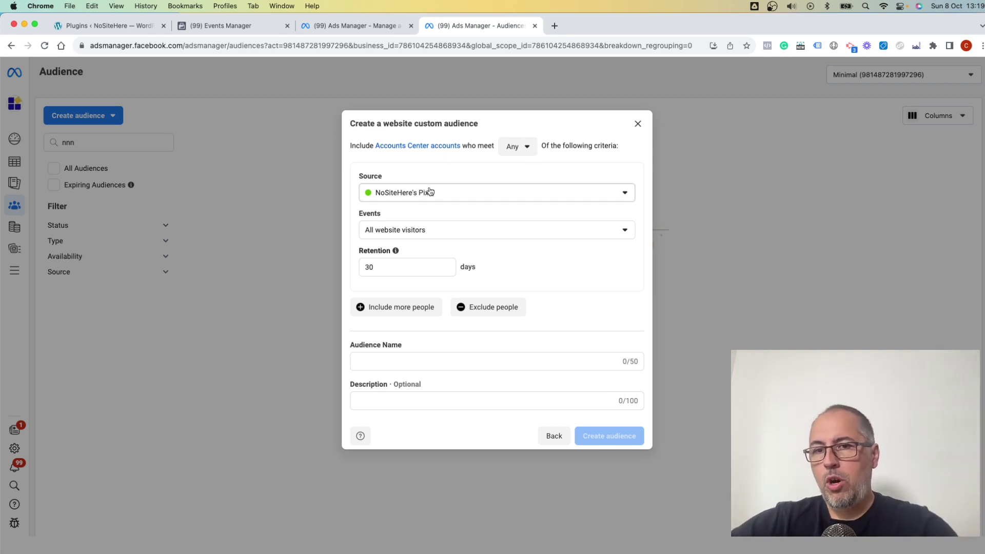
{"action": "left_click", "coordinate": [434, 234]}
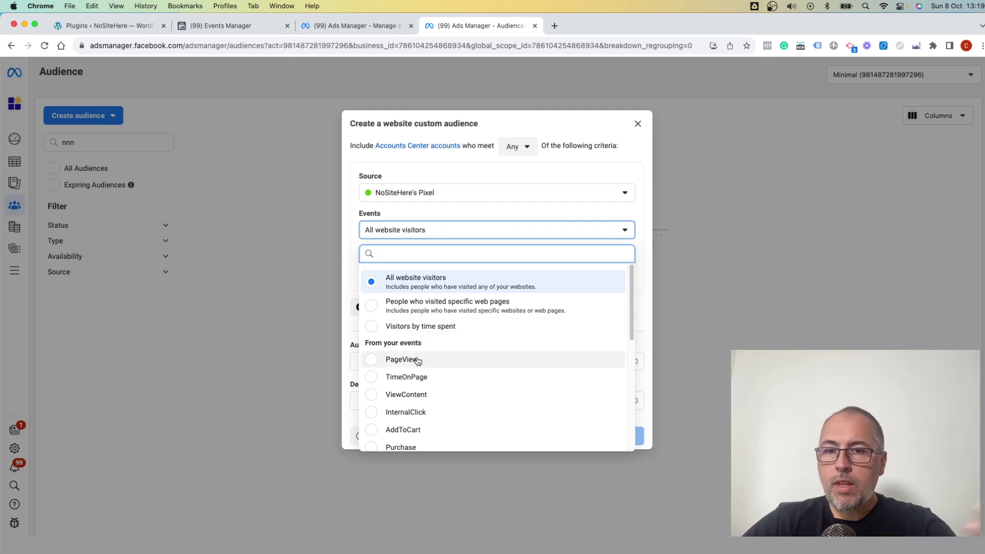
Step: Target Purchase events and add a URL/Parameter refinement on value with the ≥ operator
{"action": "scroll", "coordinate": [418, 360], "scroll_direction": "down", "scroll_amount": 5}
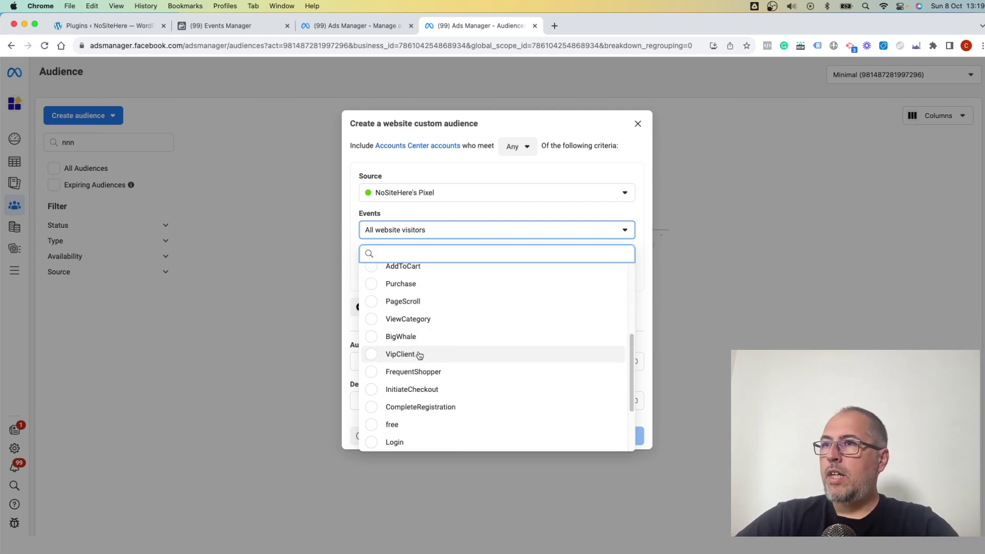
{"action": "left_click", "coordinate": [390, 285]}
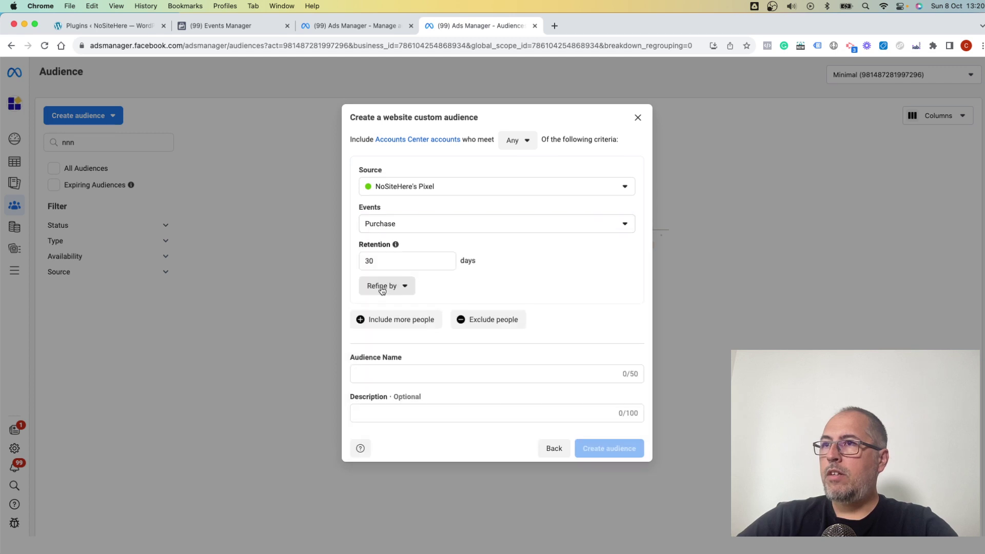
{"action": "left_click", "coordinate": [390, 286]}
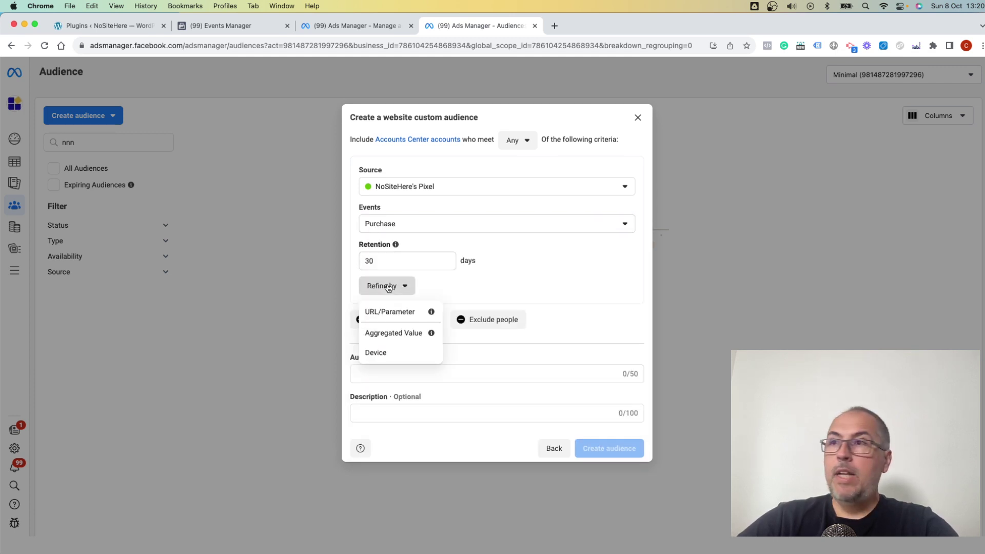
{"action": "left_click", "coordinate": [393, 312]}
{"action": "left_click", "coordinate": [398, 285]}
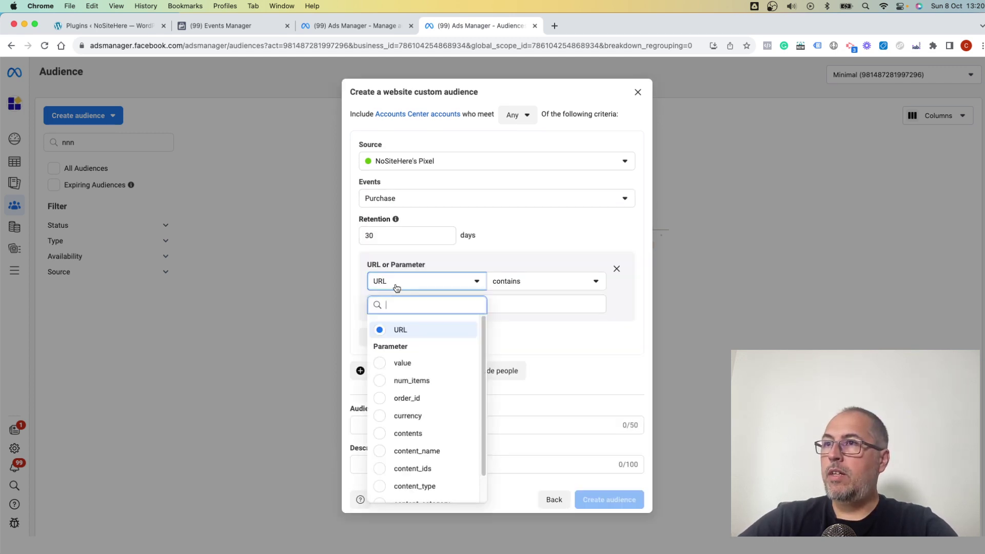
{"action": "left_click", "coordinate": [397, 362]}
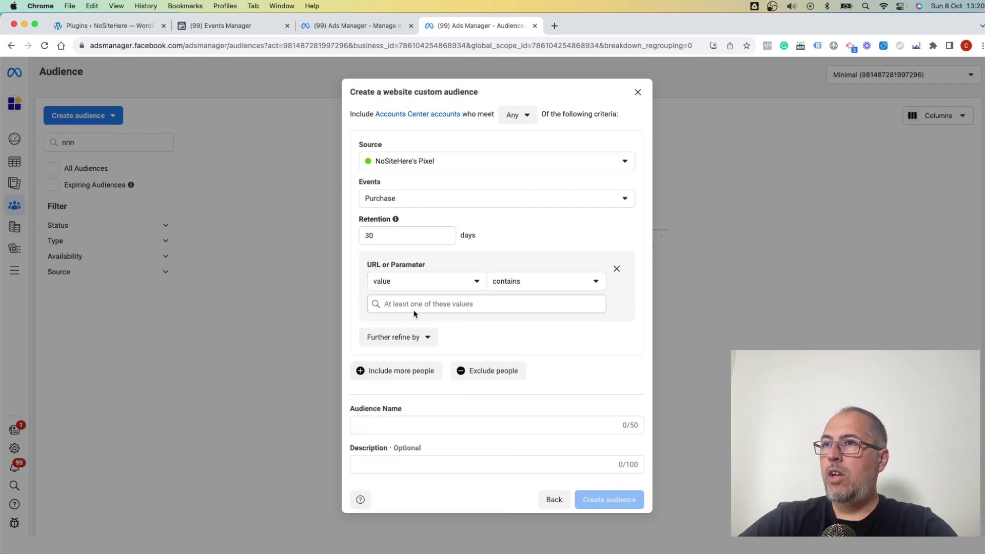
{"action": "left_click", "coordinate": [506, 286]}
{"action": "left_click", "coordinate": [525, 344]}
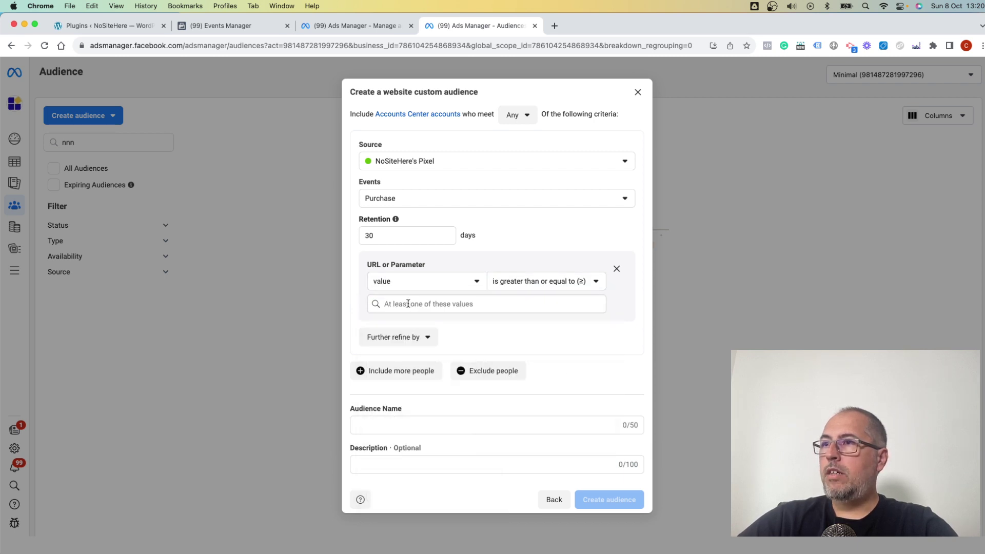
{"action": "left_click", "coordinate": [434, 303]}
Step: Enter 100 as the confirmed threshold in the value ≥ rule
{"action": "type", "text": "100"}
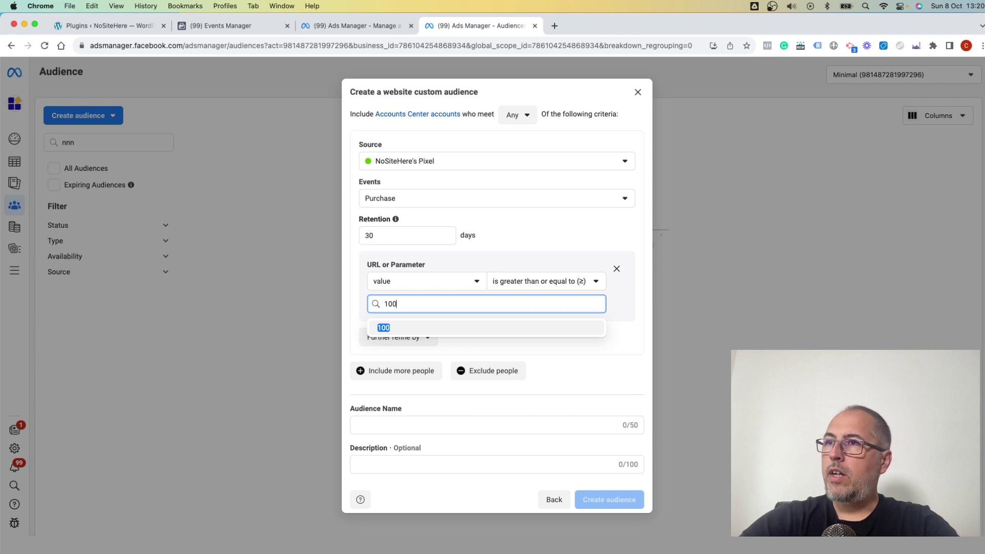
{"action": "key", "text": "Return"}
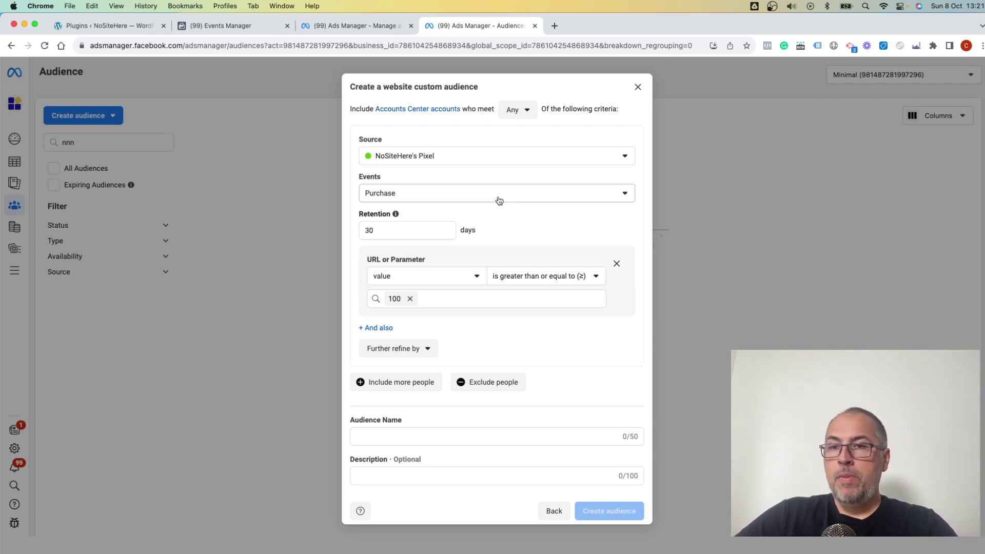
Step: Close the audience dialog unsaved, check the Events Manager and Campaigns tabs, and return to Audiences
{"action": "left_click", "coordinate": [637, 87]}
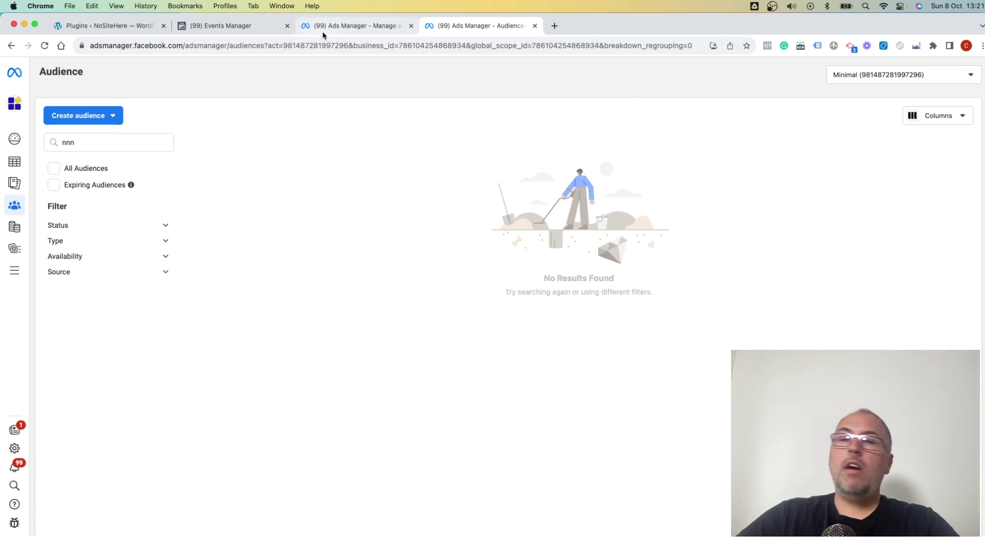
{"action": "left_click", "coordinate": [226, 32]}
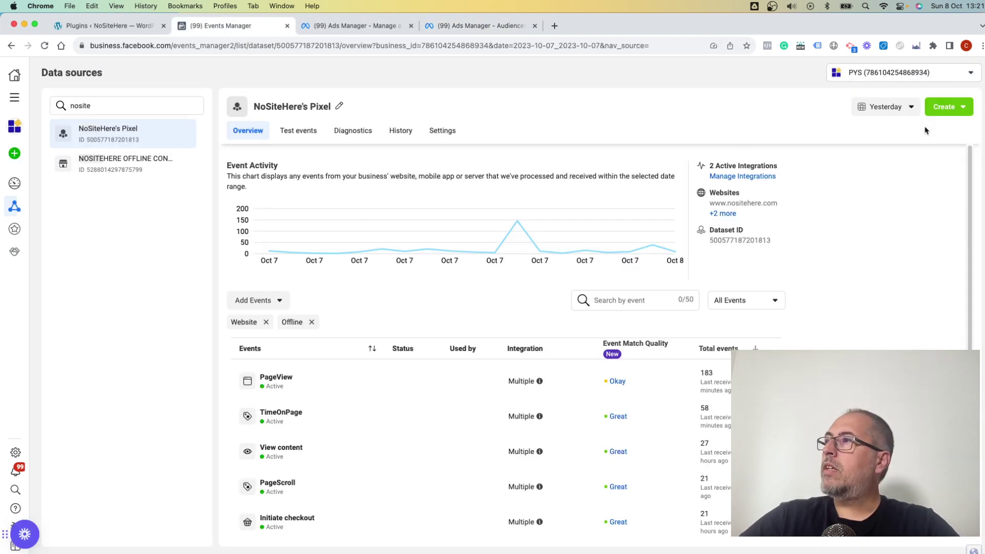
{"action": "left_click", "coordinate": [937, 114]}
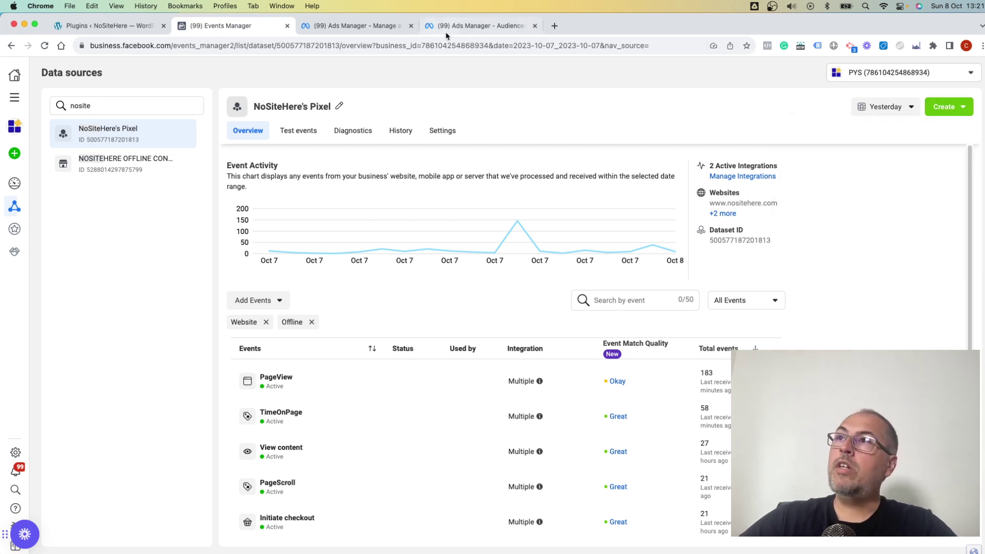
{"action": "left_click", "coordinate": [336, 27]}
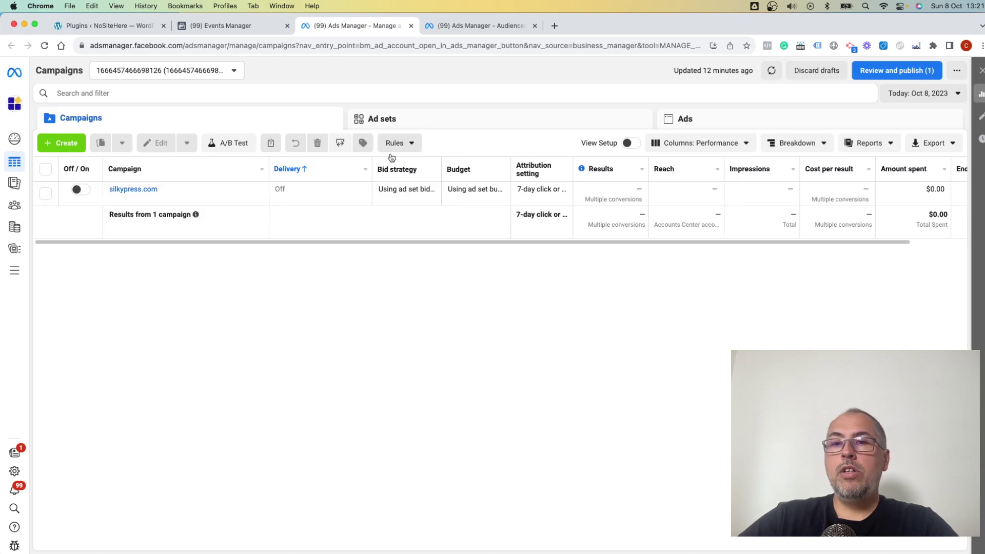
{"action": "left_click", "coordinate": [489, 28]}
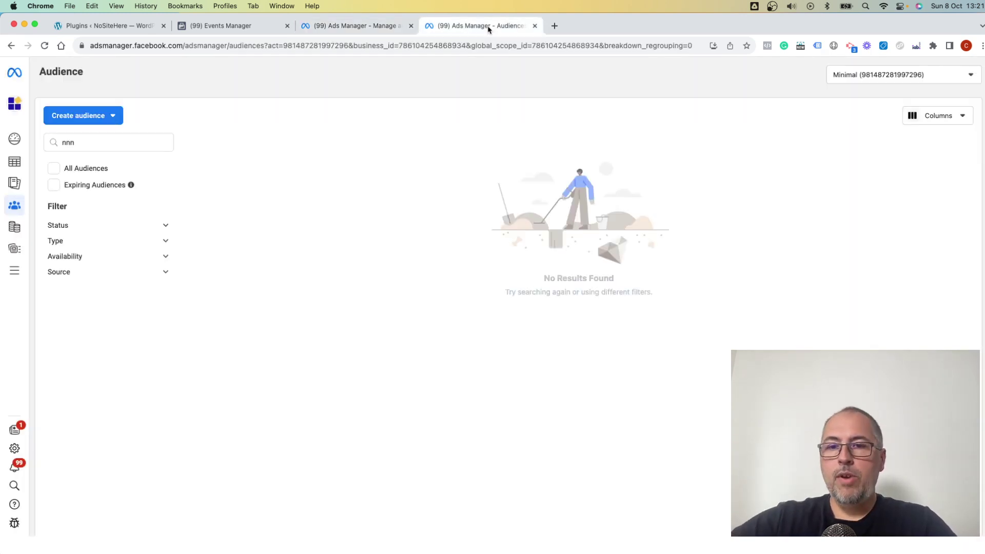